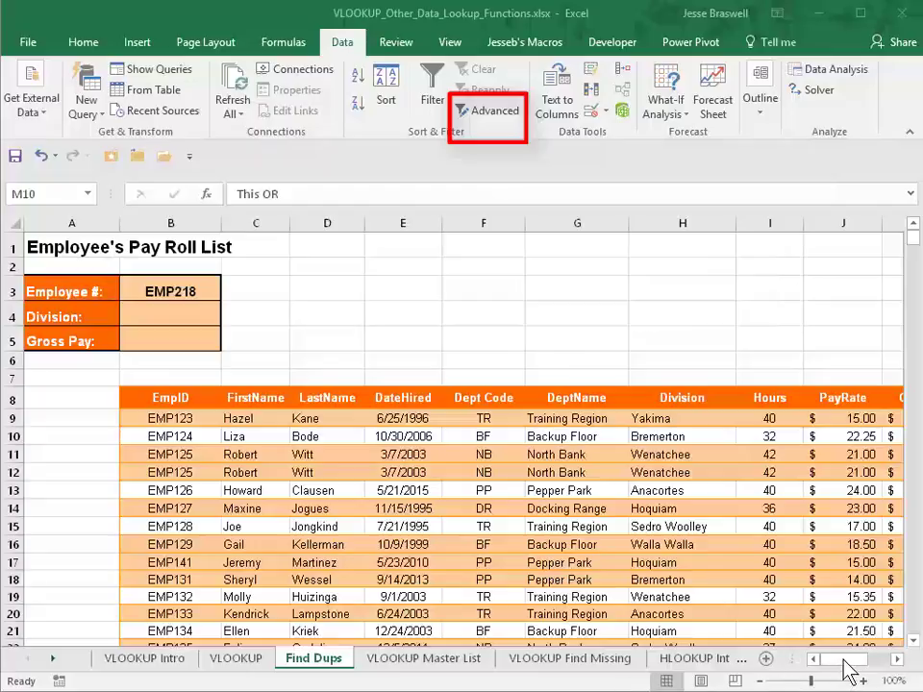
Step: Examine the AND and OR criteria blocks in columns M to O and the payroll table's Hours and PayRate columns
drag(844, 660, 898, 660)
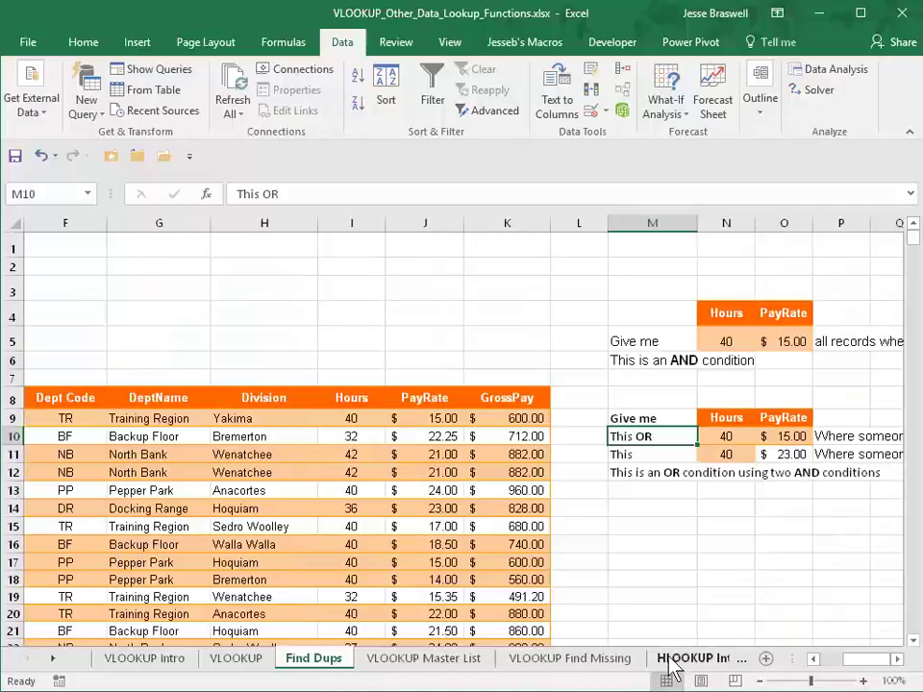
click(898, 659)
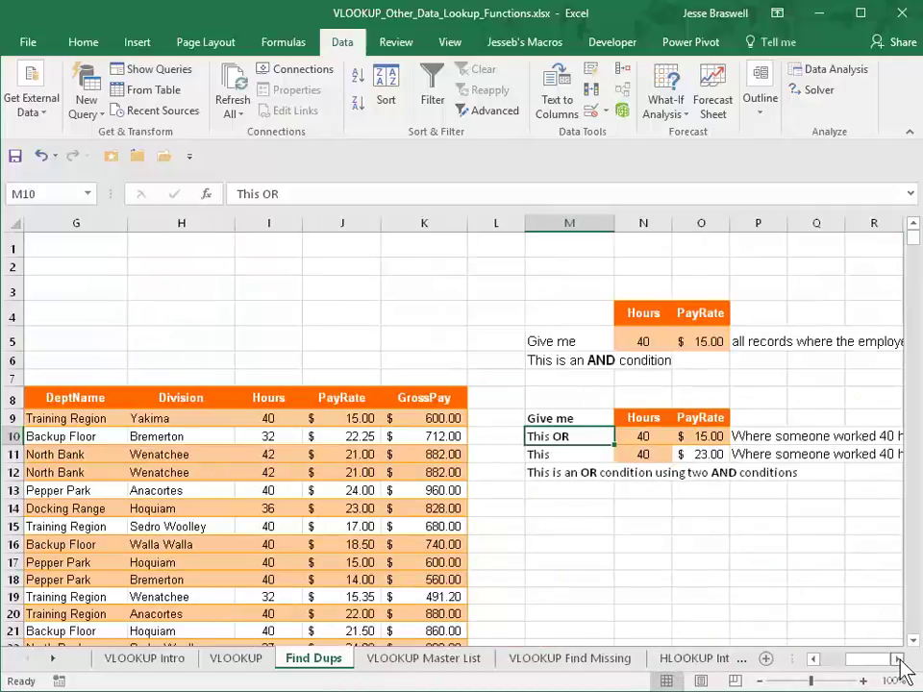
click(898, 659)
click(897, 660)
click(898, 659)
click(898, 660)
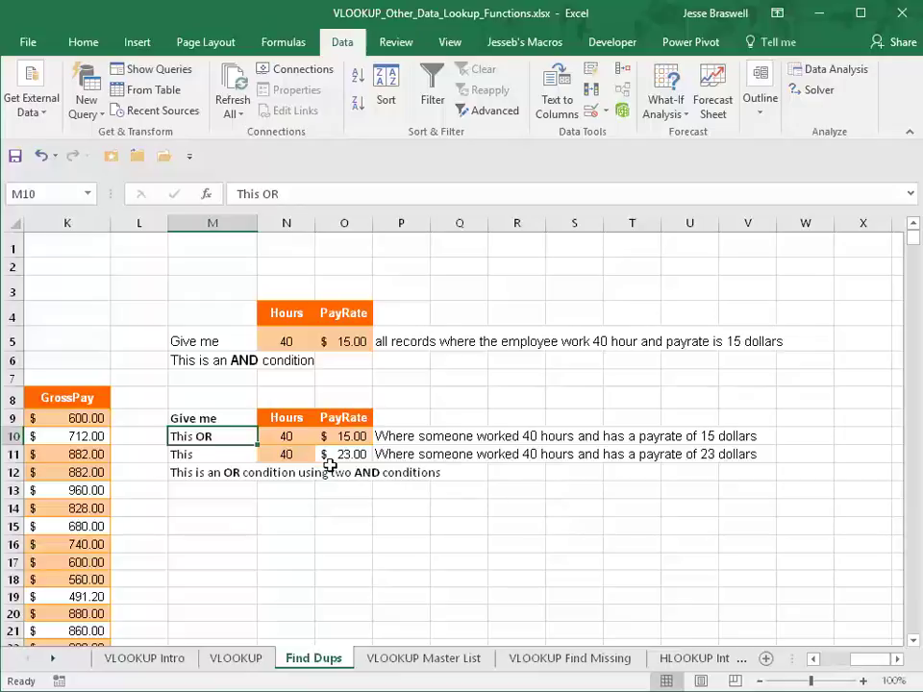
click(229, 346)
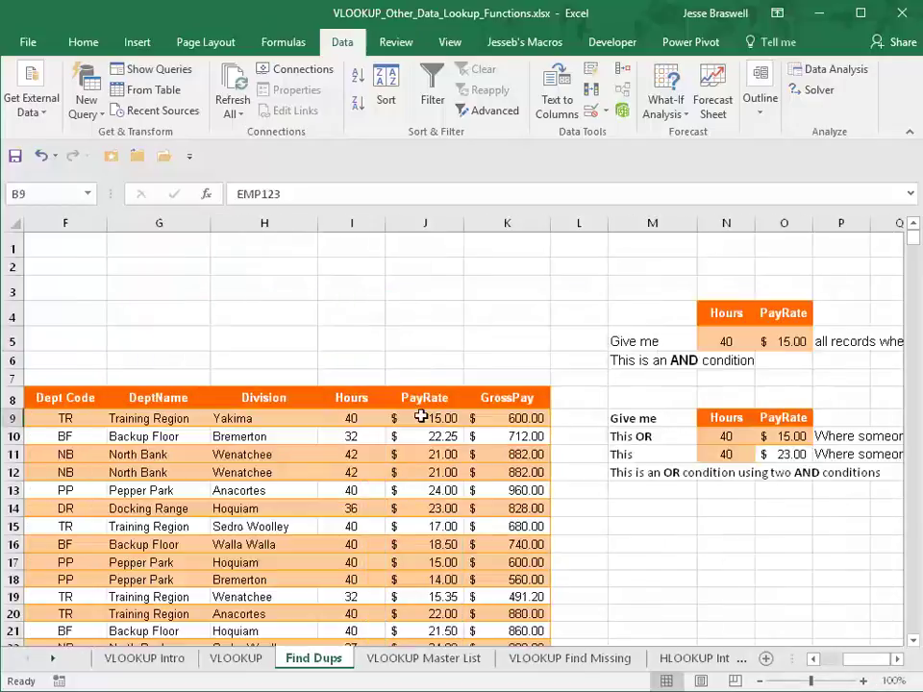
click(422, 416)
click(433, 437)
click(447, 491)
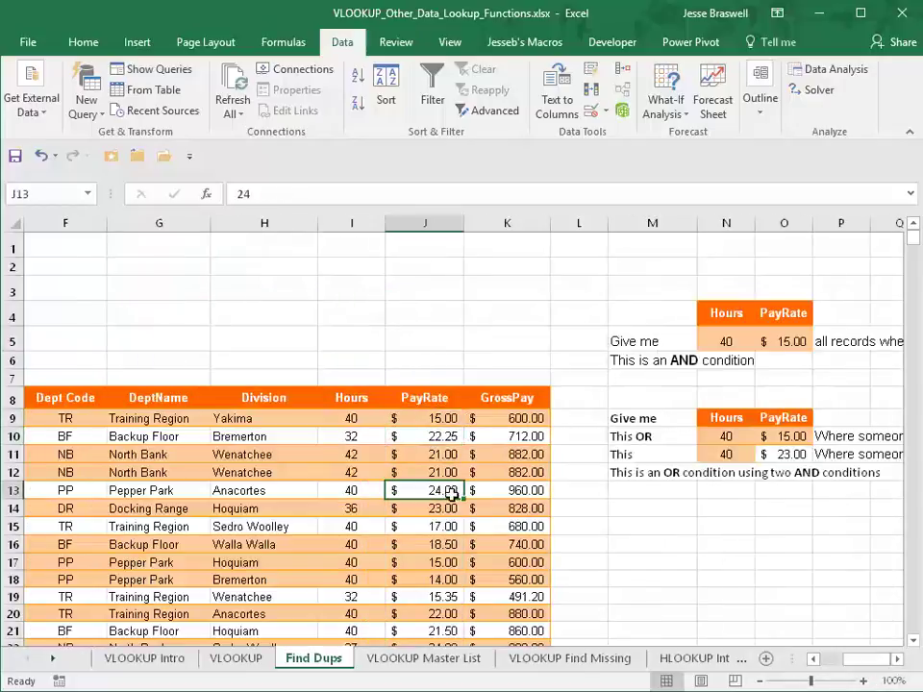
click(344, 418)
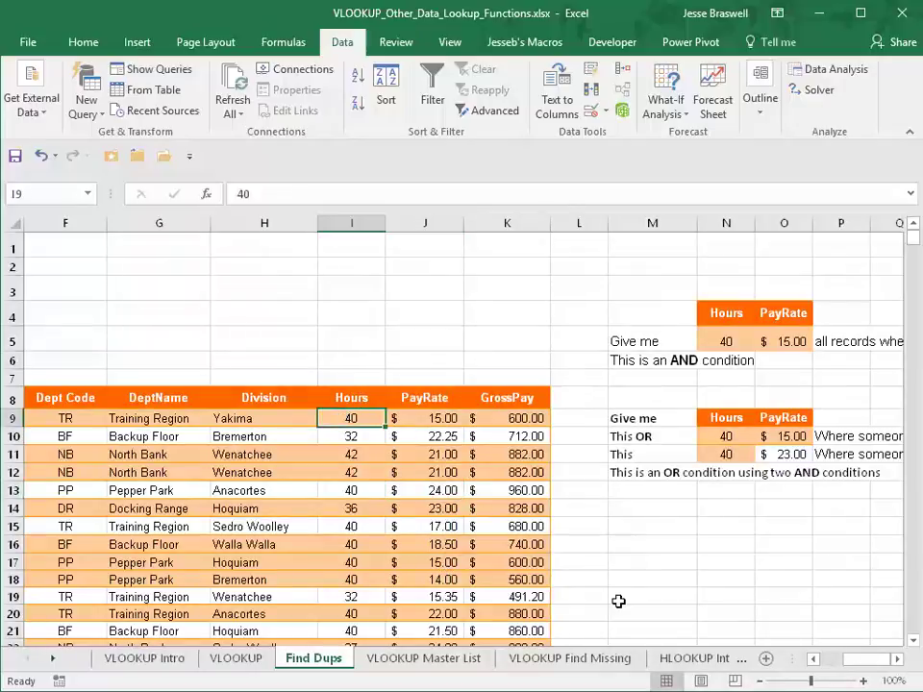
Step: Compare the AND criteria in N5:O5 with the two OR criteria rows in N10:O11
click(896, 660)
click(896, 660)
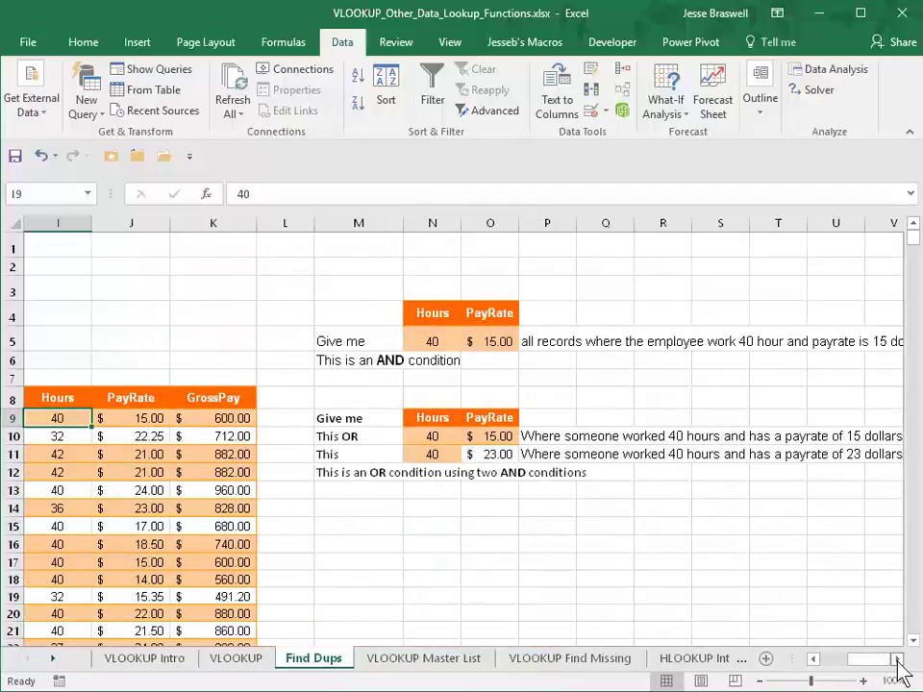
click(896, 659)
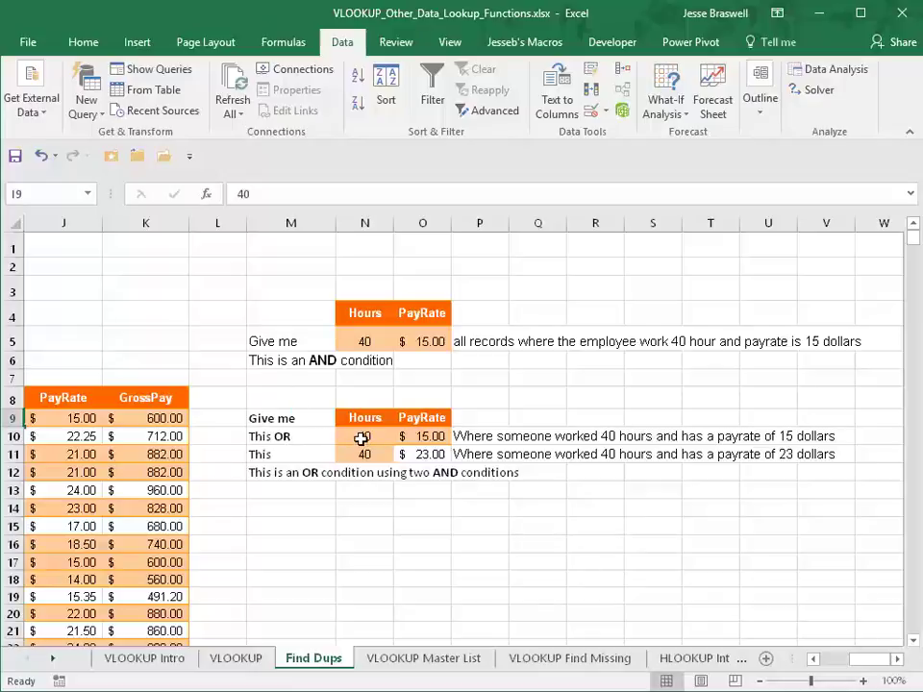
drag(361, 437, 423, 437)
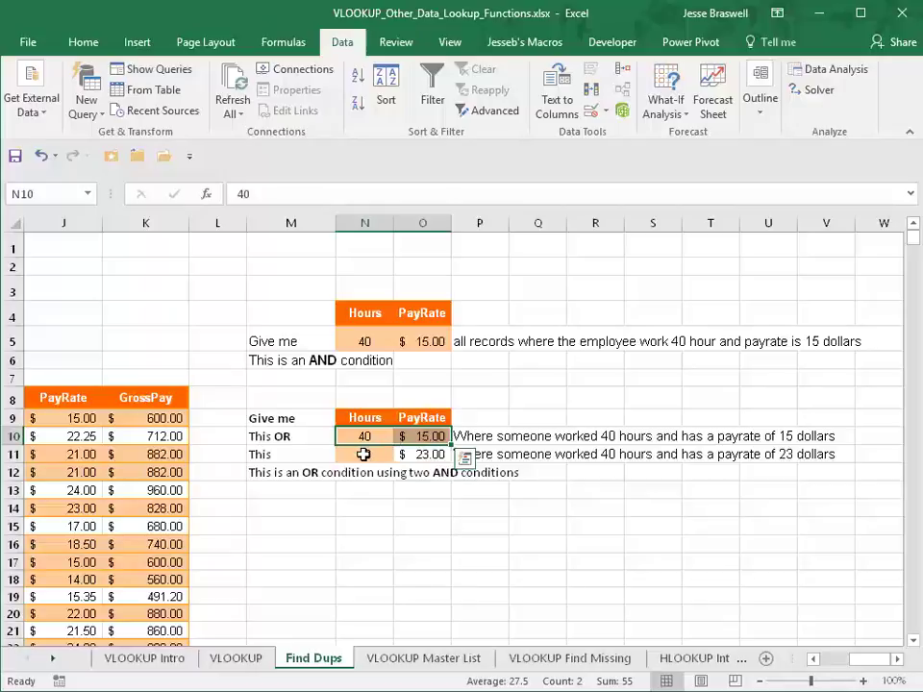
drag(364, 455, 429, 456)
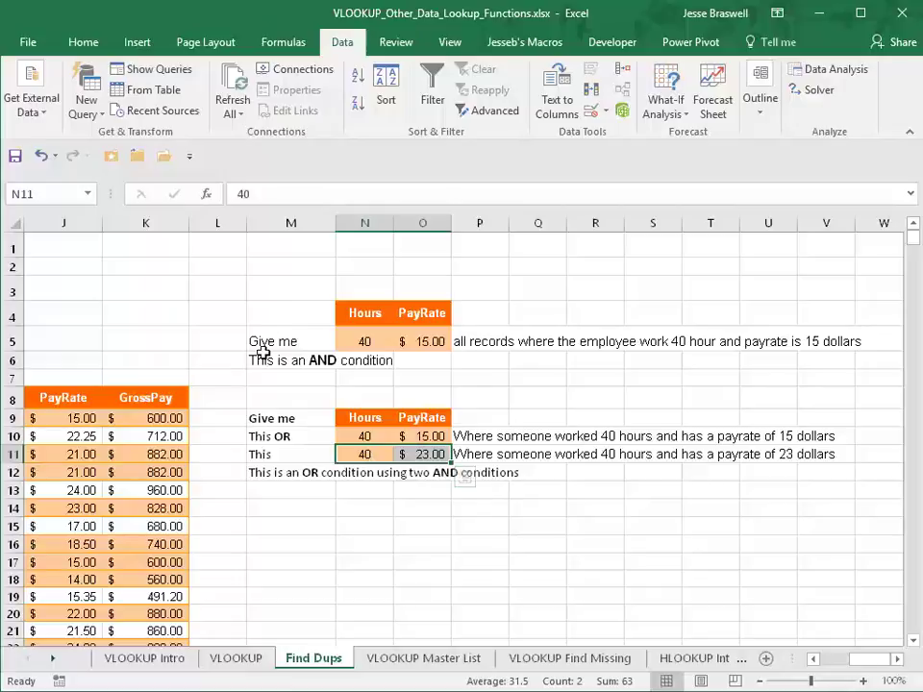
drag(364, 342, 412, 342)
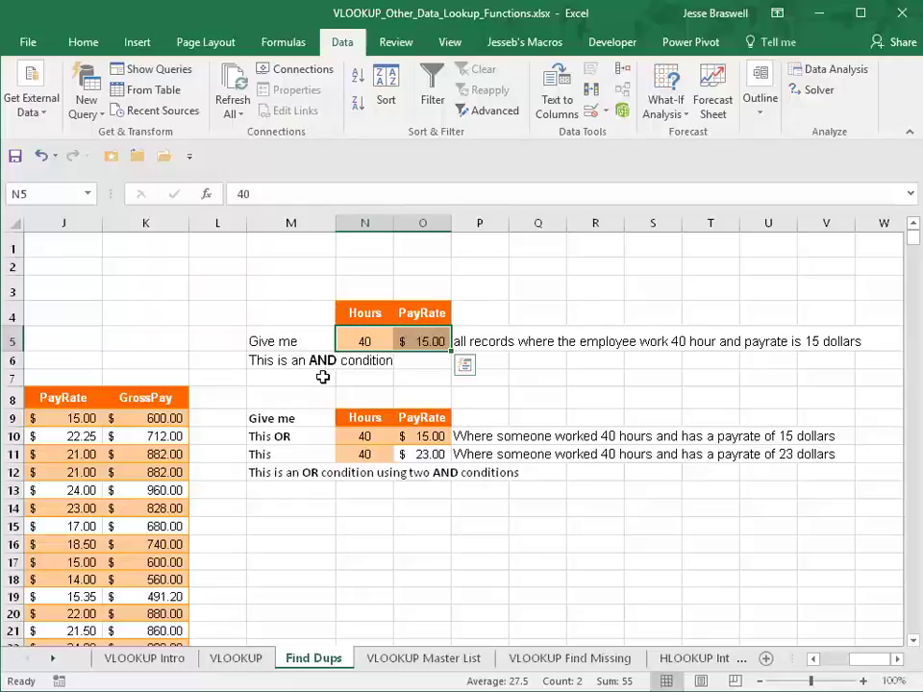
click(359, 435)
drag(359, 434, 433, 432)
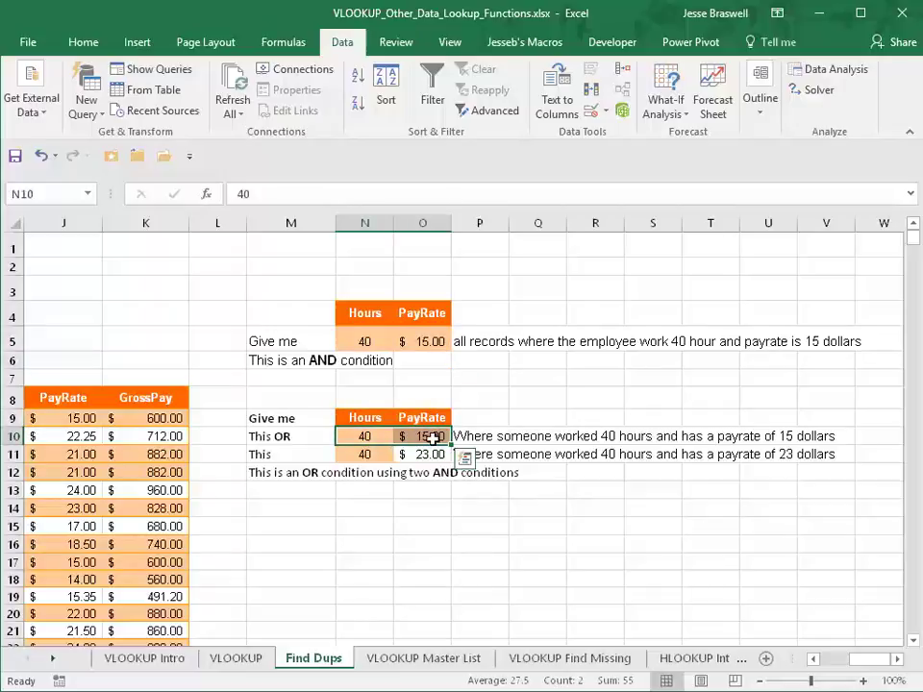
click(365, 456)
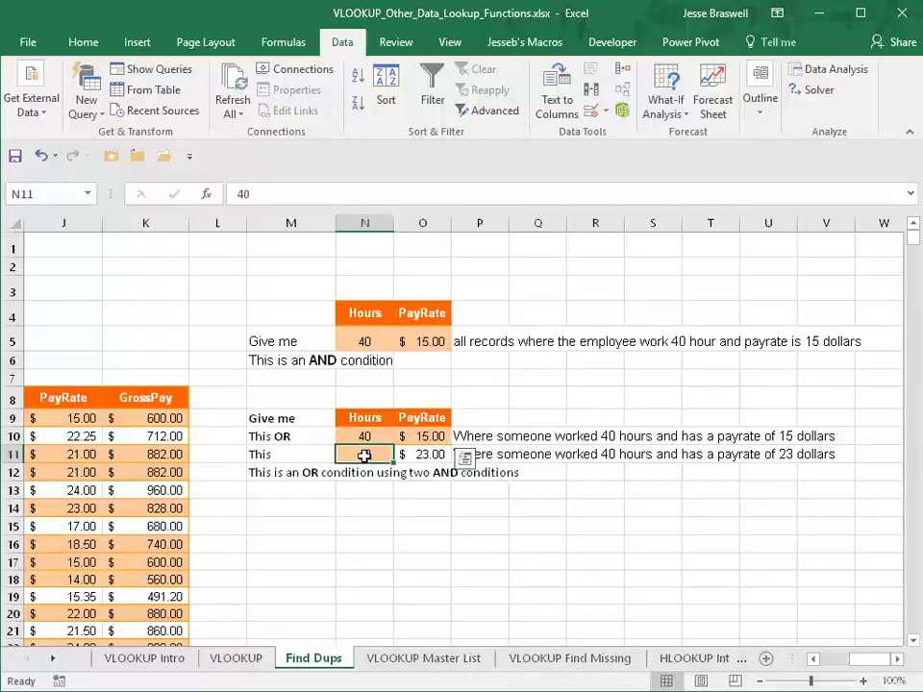
drag(365, 456, 423, 455)
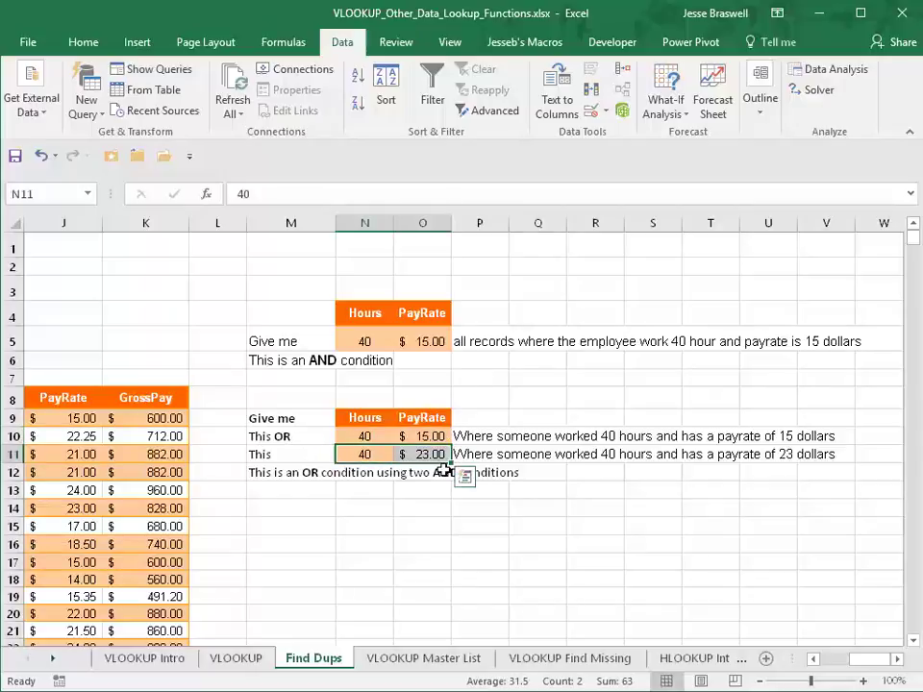
drag(364, 435, 423, 437)
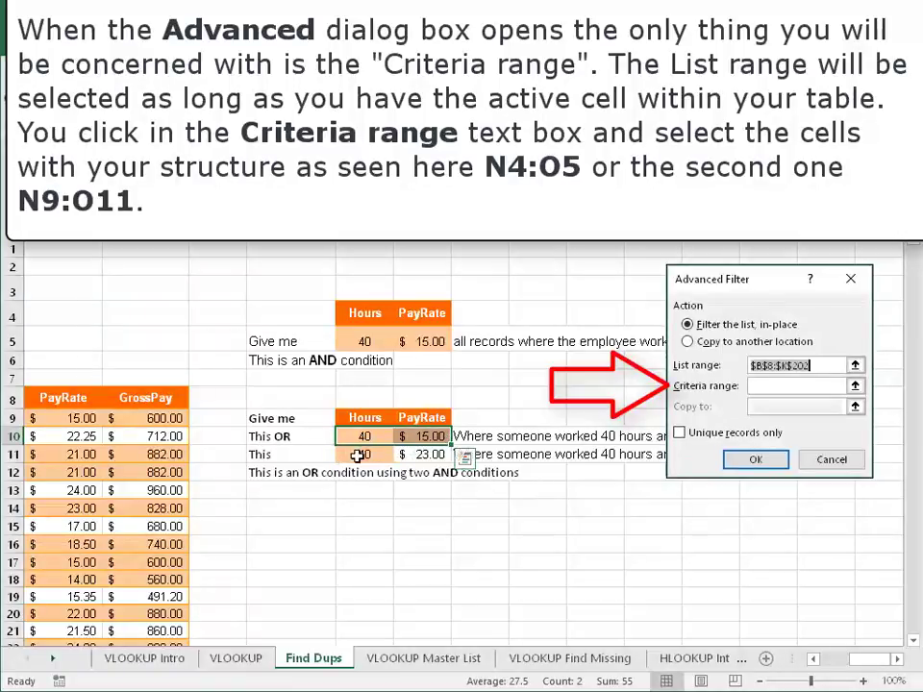
mouse_move(357, 456)
mouse_down()
mouse_move(419, 469)
mouse_move(366, 459)
mouse_move(405, 459)
mouse_move(375, 453)
mouse_up()
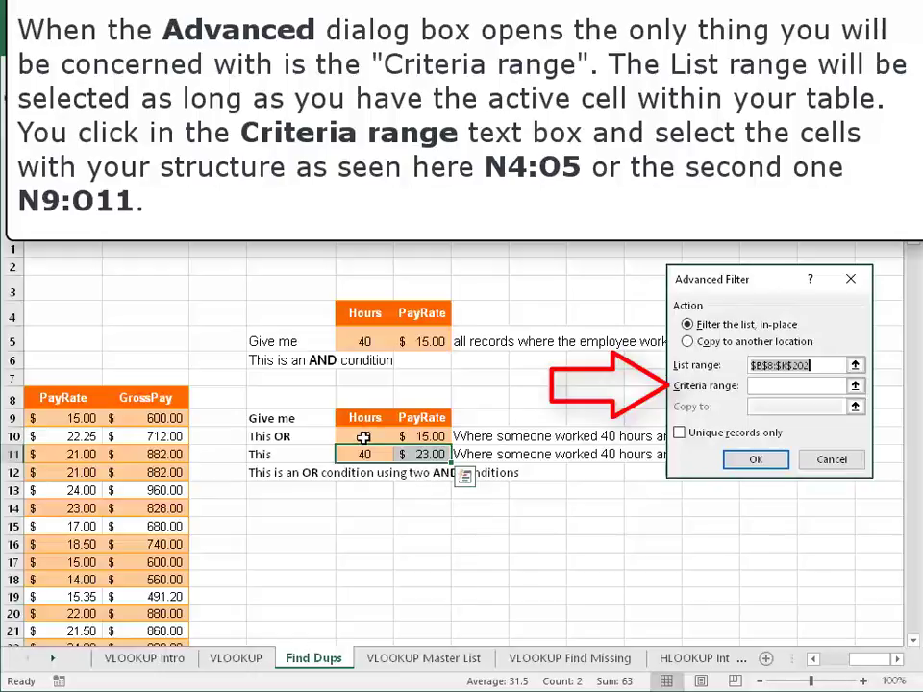
drag(363, 437, 434, 458)
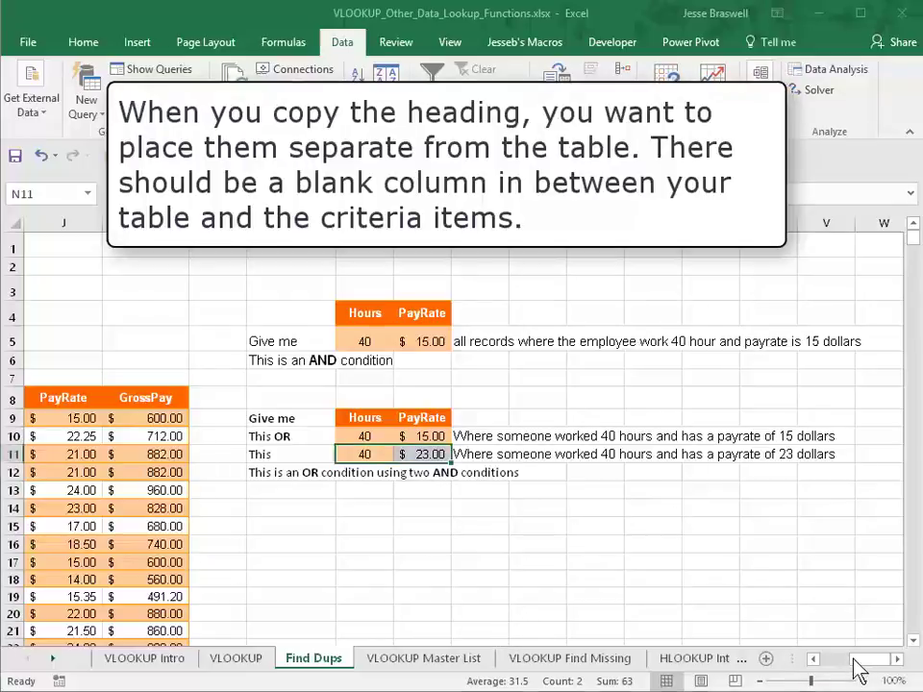
Step: Compare the payroll table's Hours and PayRate headings and Hours data with the AND criteria in N5 and O5
click(814, 660)
click(814, 659)
click(814, 659)
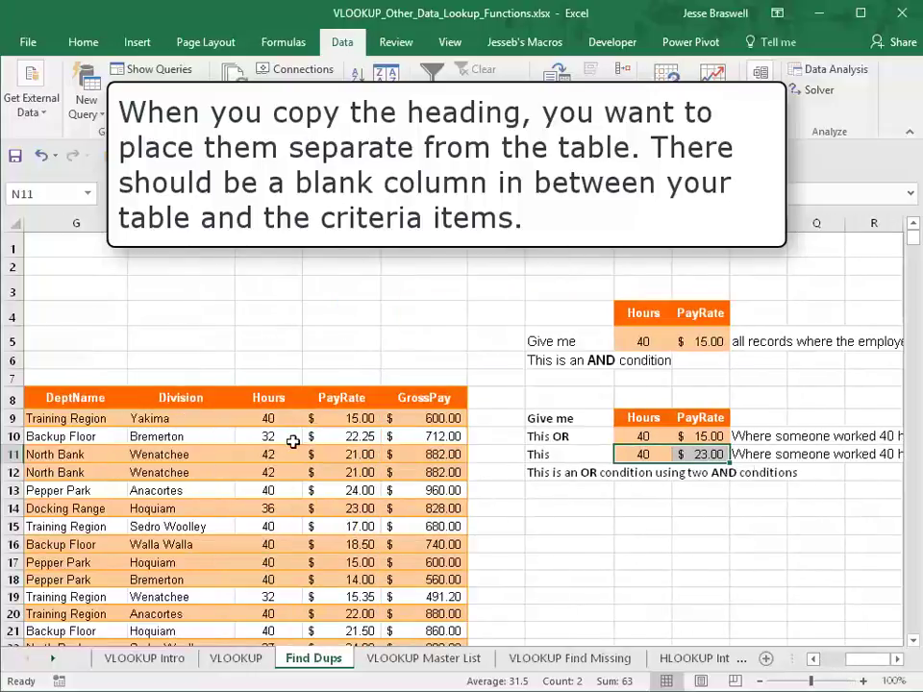
click(270, 398)
click(341, 397)
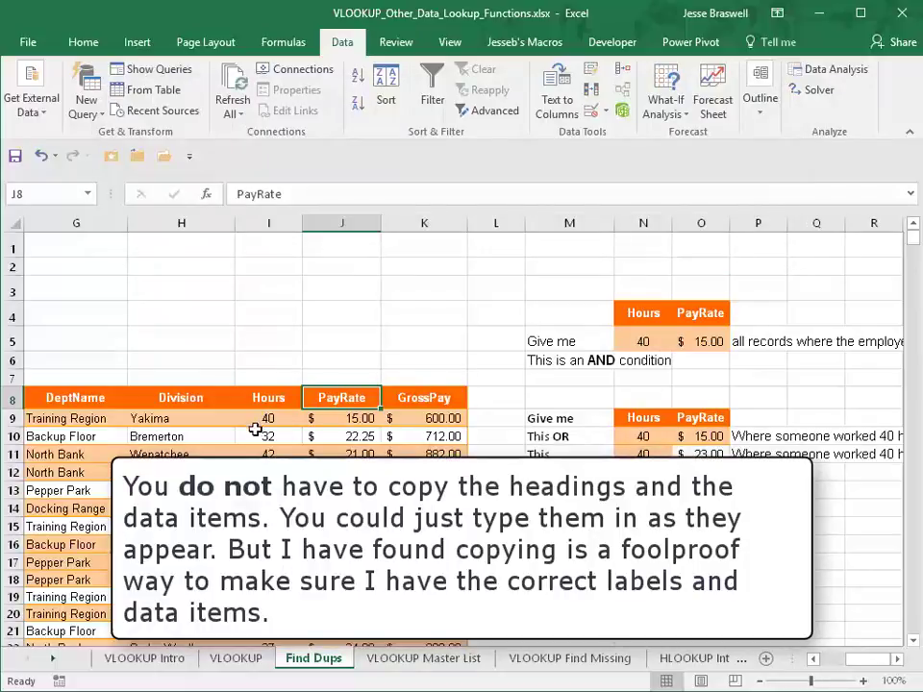
click(261, 418)
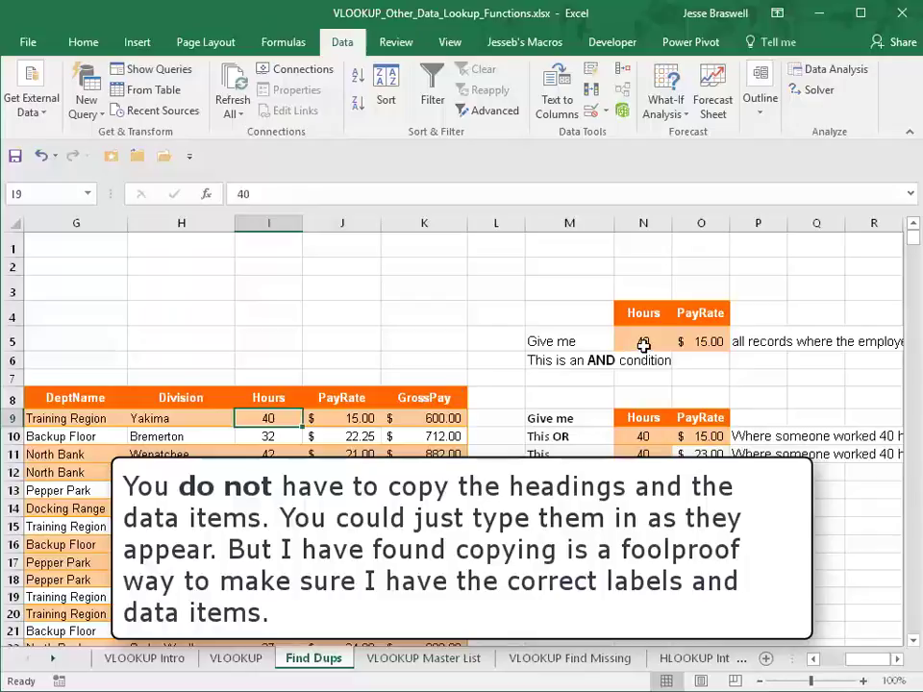
click(643, 344)
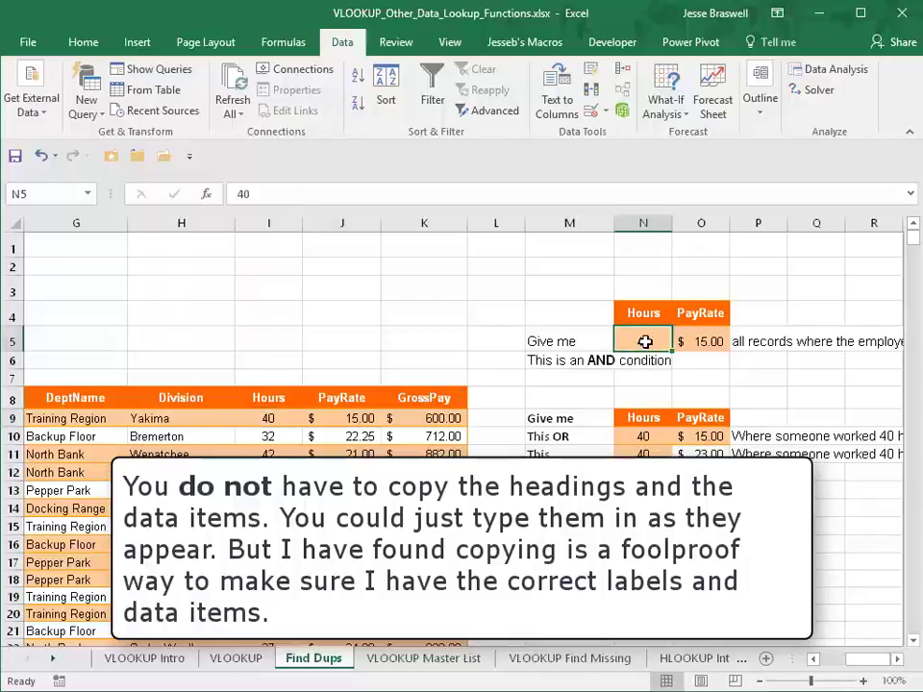
click(696, 344)
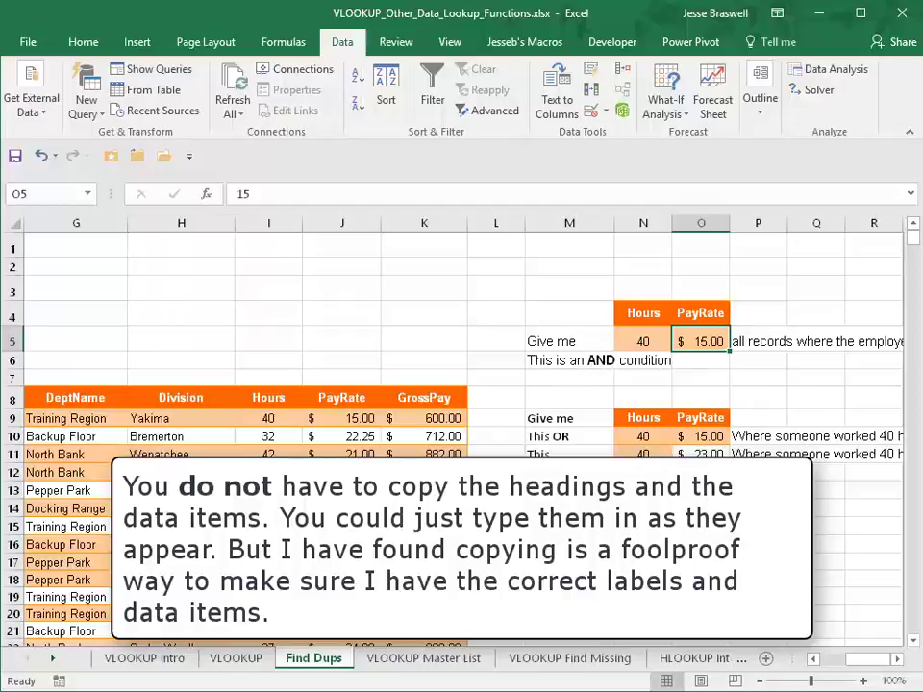
Step: Filter the payroll table in place with Advanced Filter, using N4:O5 including its headings as the criteria range
click(138, 453)
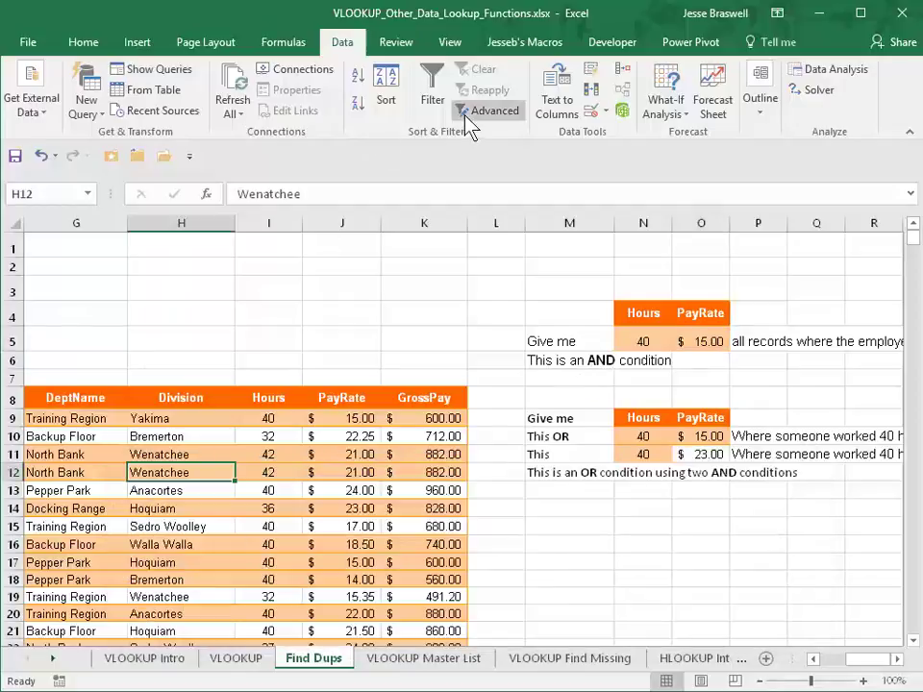
click(481, 120)
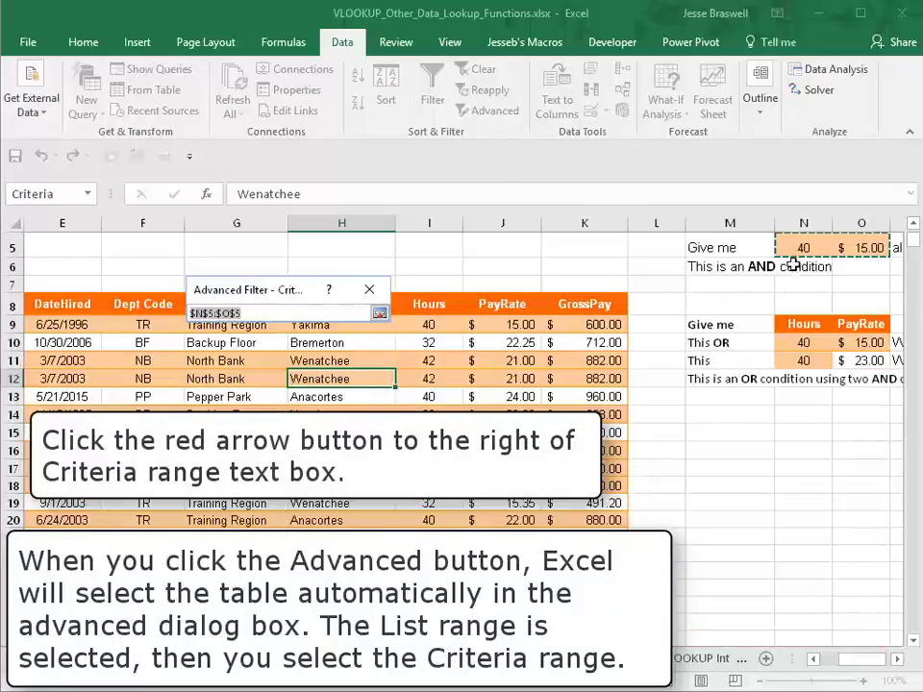
click(912, 236)
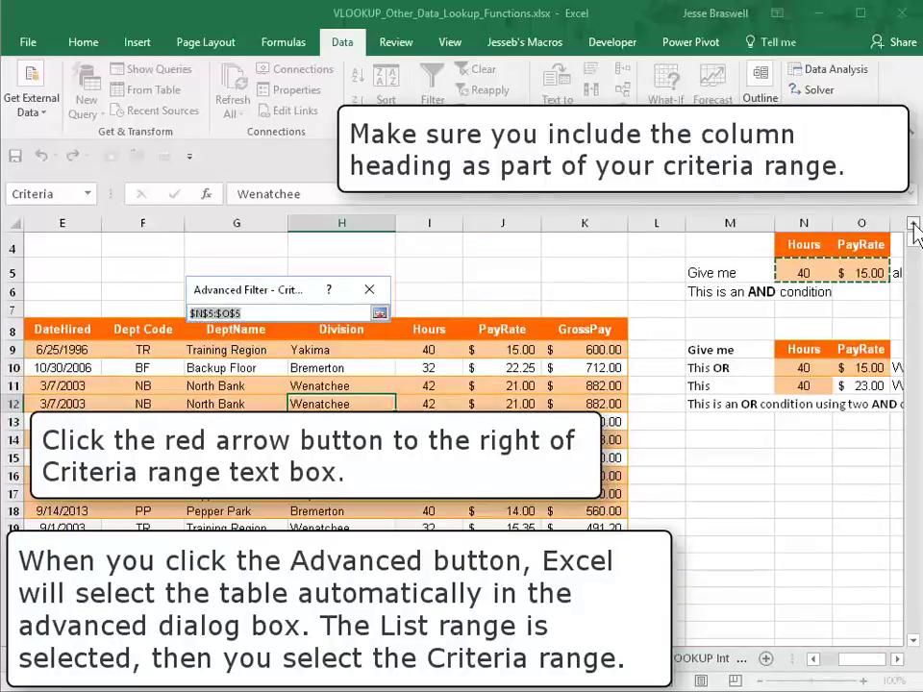
mouse_move(788, 248)
mouse_down()
mouse_move(861, 250)
mouse_move(873, 273)
mouse_up()
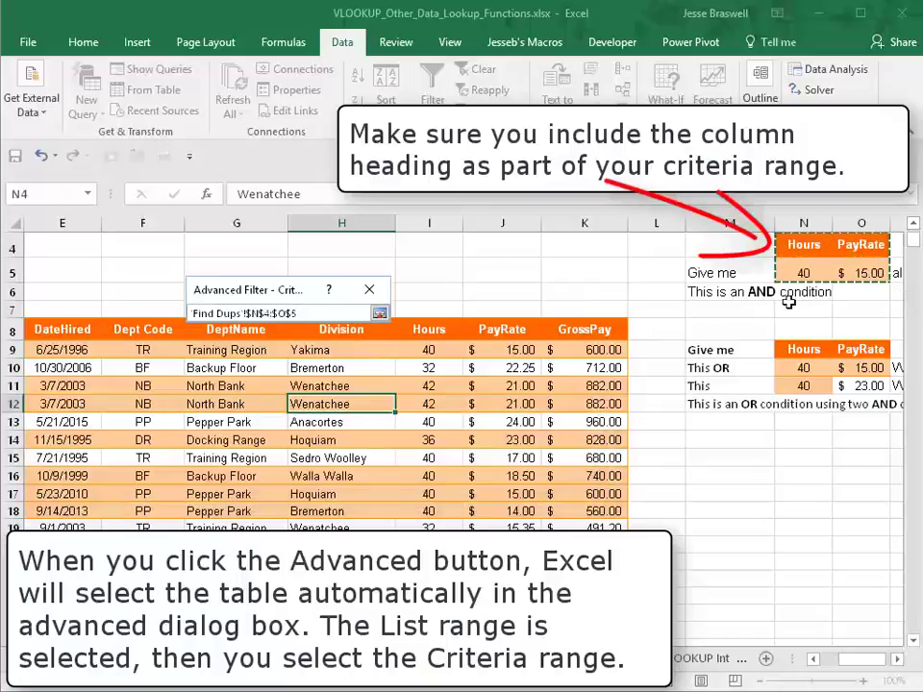
click(380, 313)
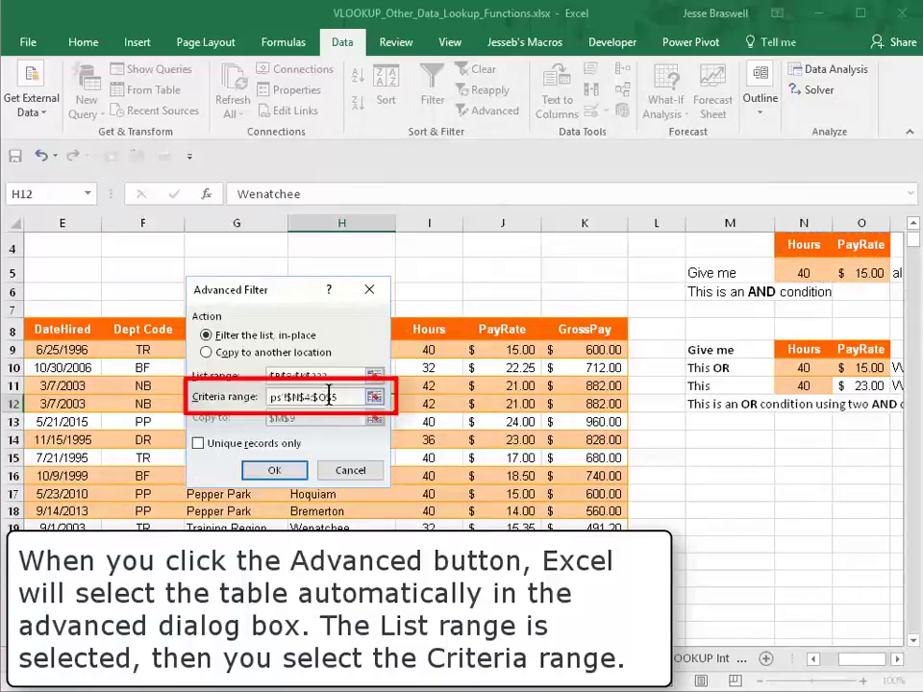
click(276, 471)
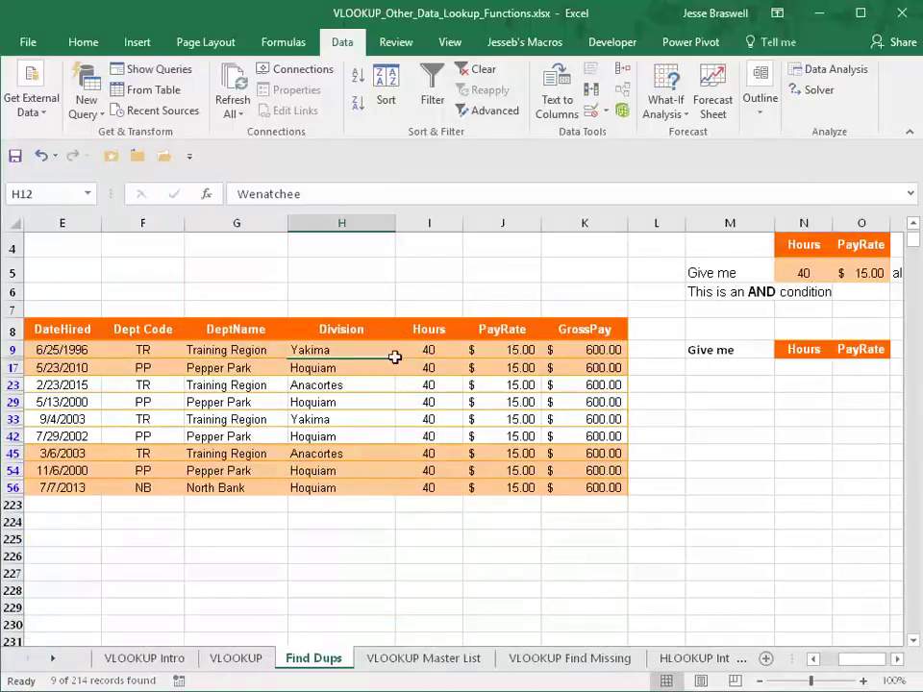
Step: Check the filtered records' Hours and PayRate columns against the AND criteria in N5 and O5
drag(435, 350, 436, 487)
drag(516, 349, 516, 487)
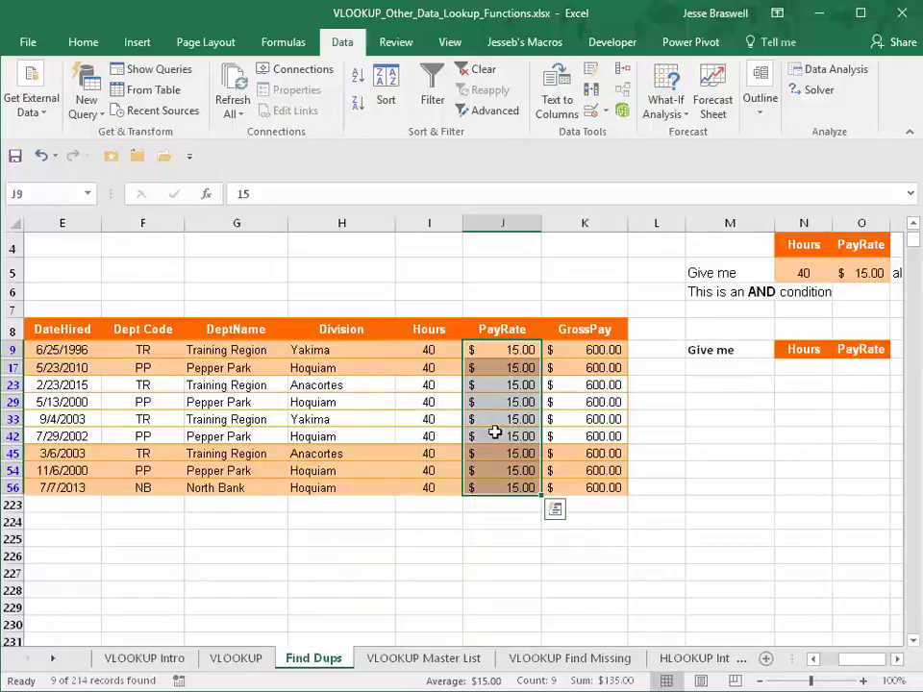
click(430, 416)
click(528, 415)
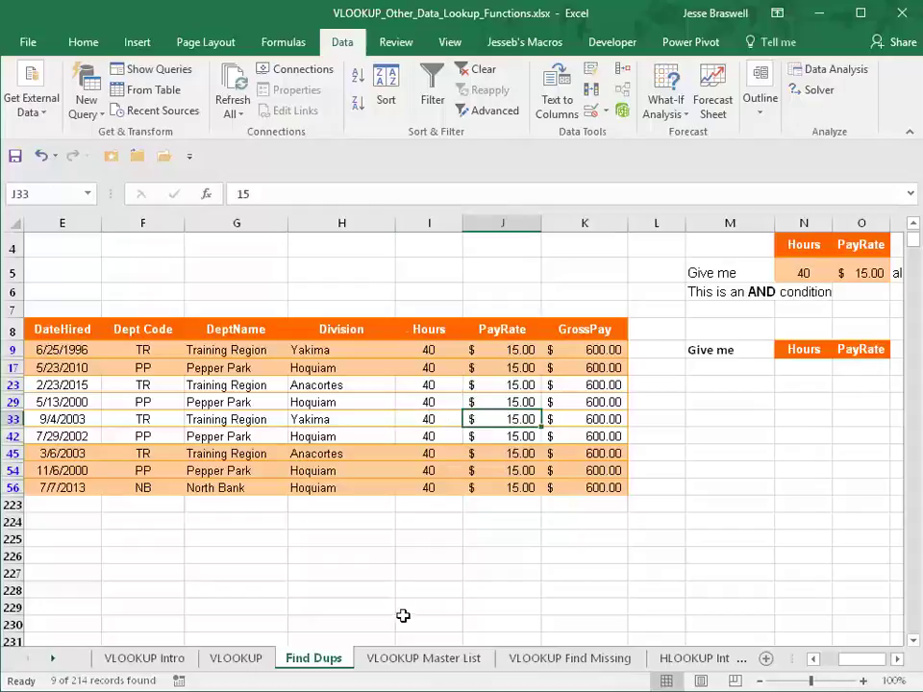
click(798, 272)
click(864, 272)
Step: Clear the AND filter and refilter the payroll table in place with Advanced Filter, using N9:O11 including its headings as the criteria range
click(352, 423)
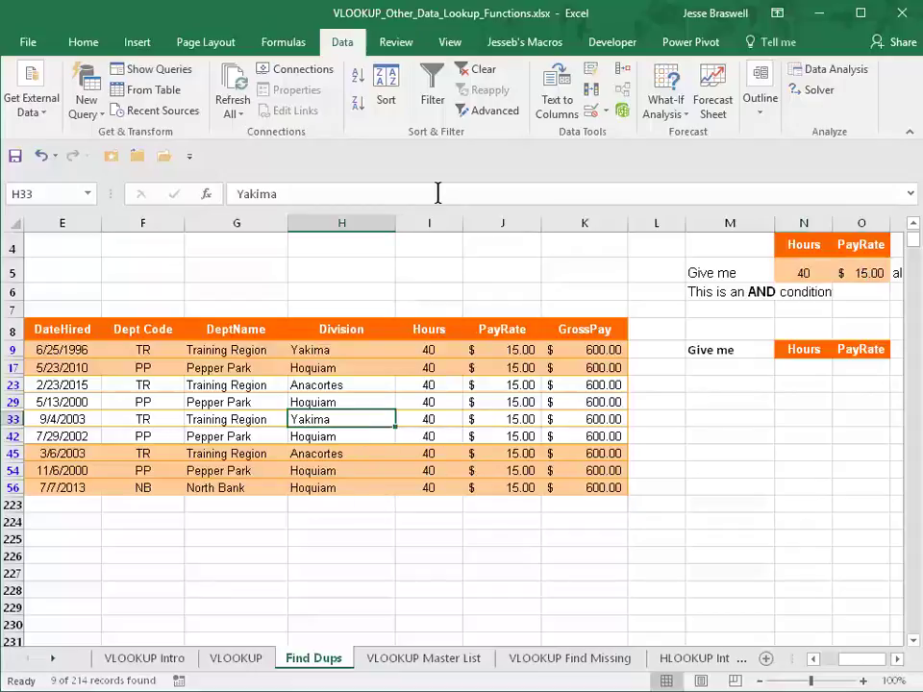
click(484, 73)
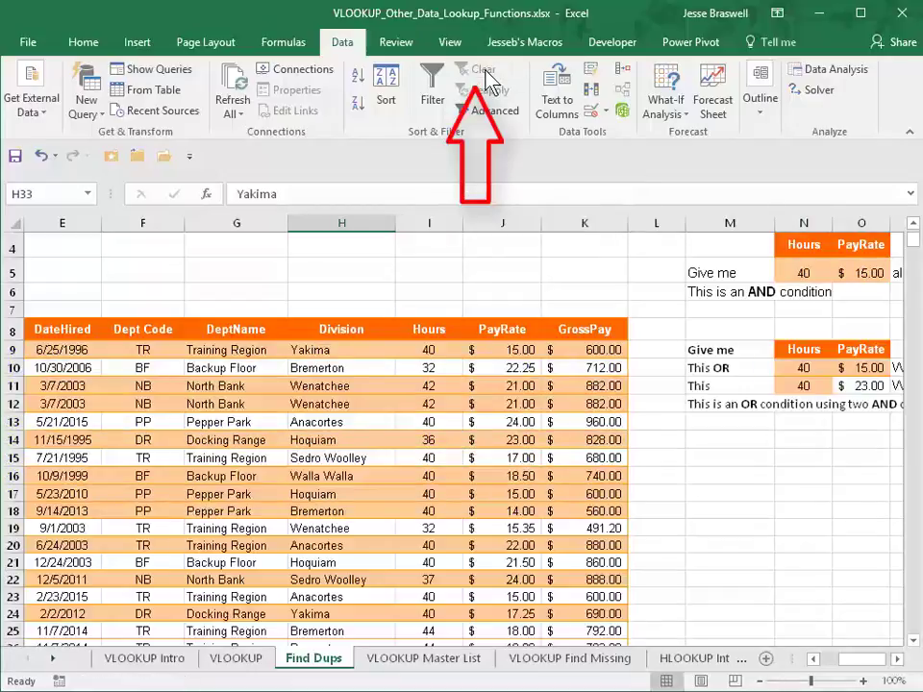
click(342, 458)
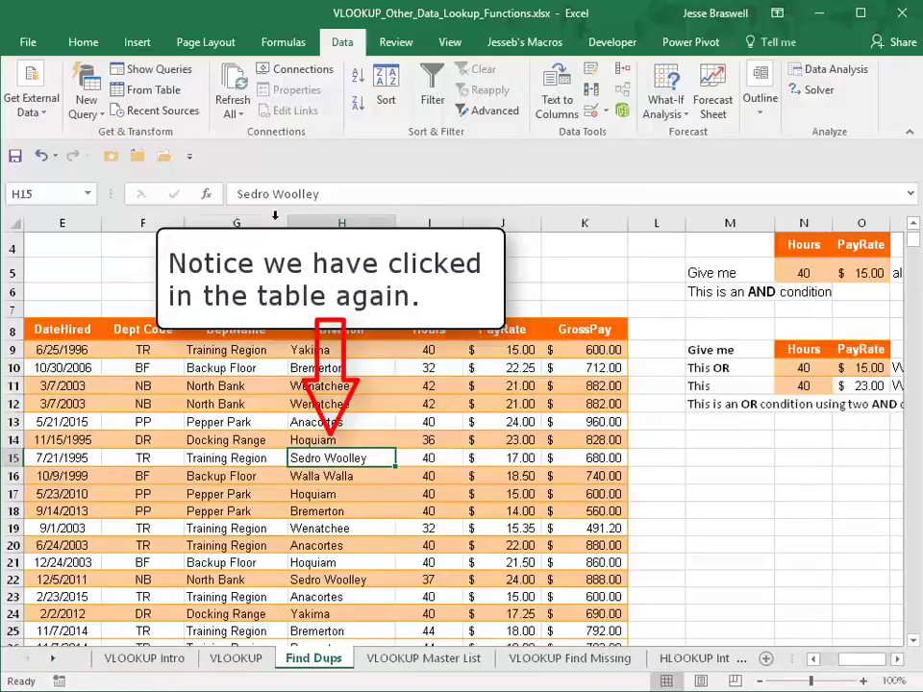
click(495, 112)
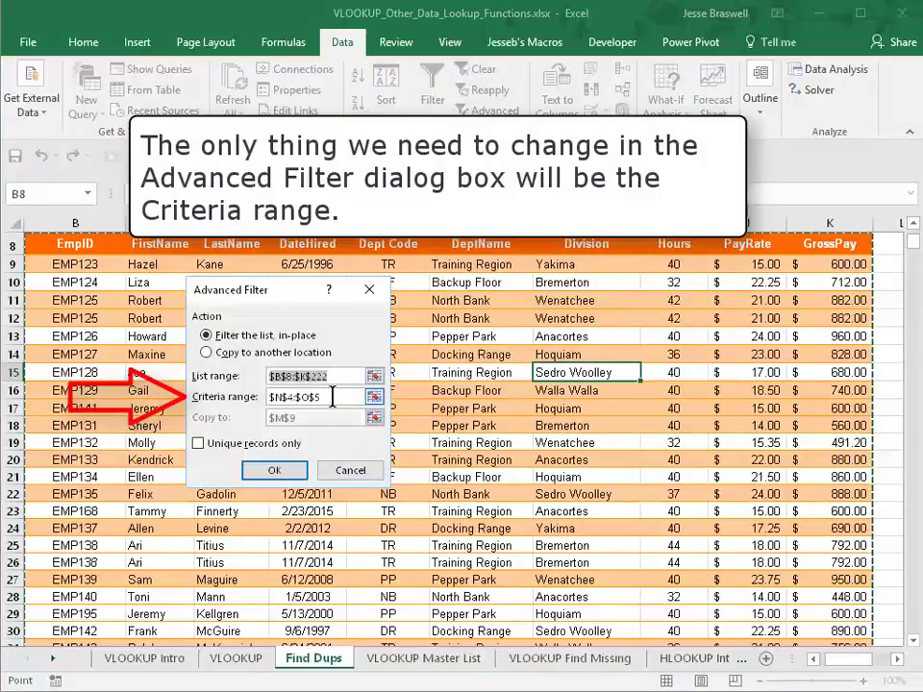
click(374, 398)
drag(804, 350, 884, 376)
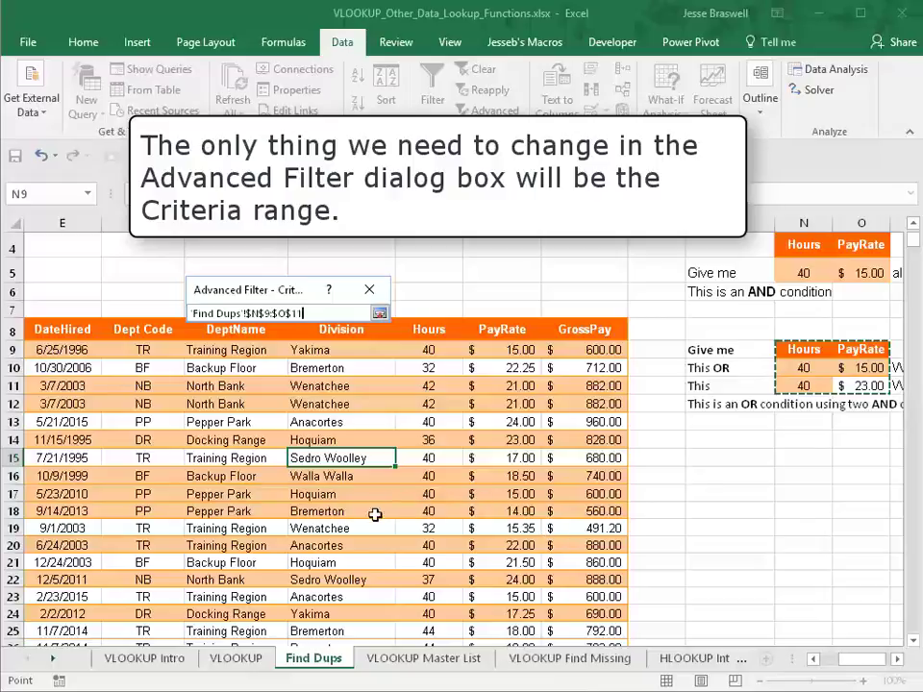
click(381, 314)
click(275, 470)
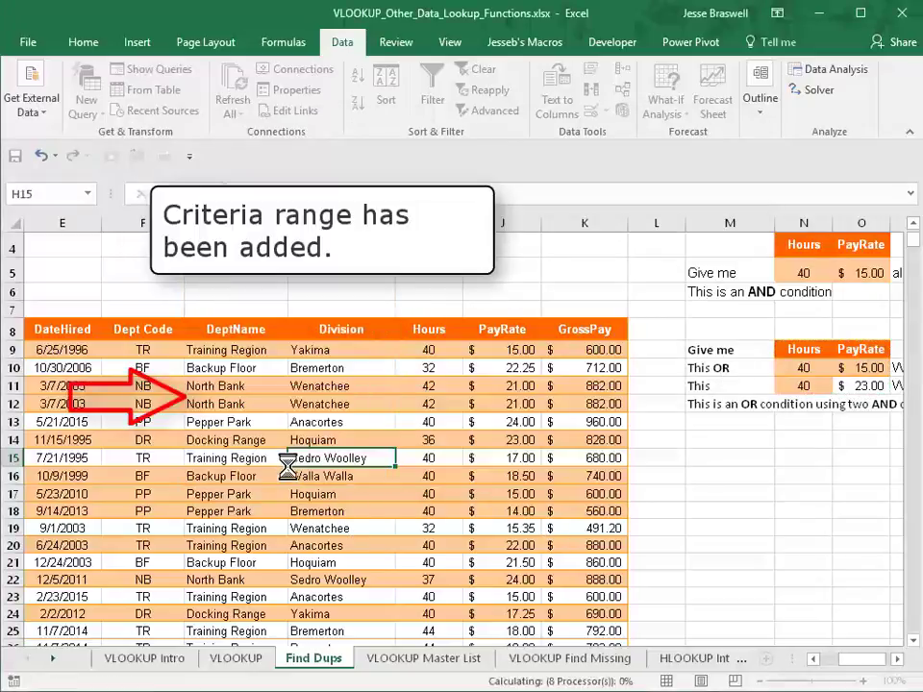
Step: Check the filtered records' Hours and PayRate columns against the two OR criteria rows
scroll(519, 409, down, 3)
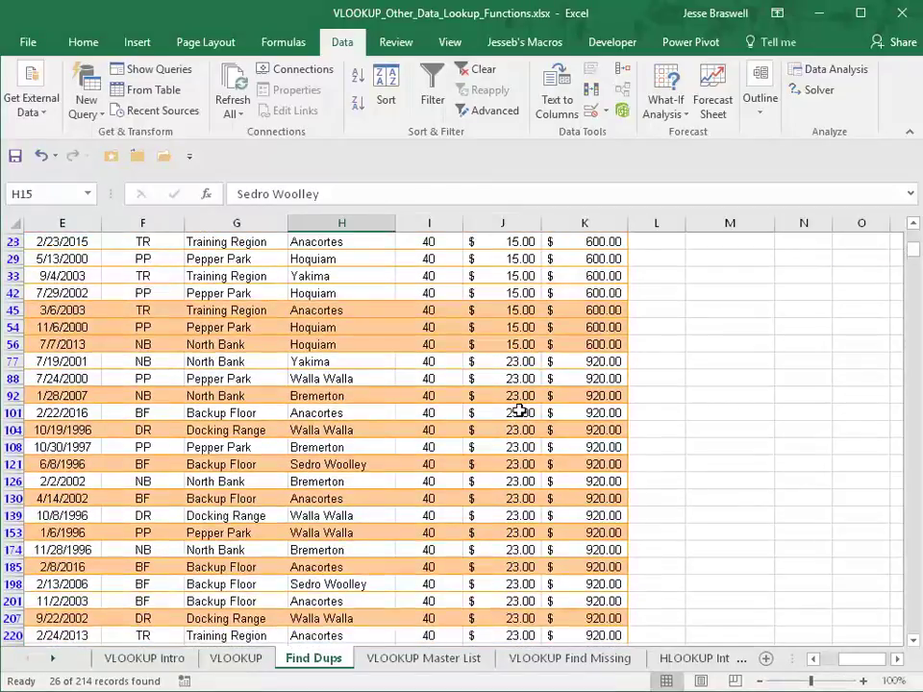
scroll(519, 411, up, 2)
drag(435, 303, 422, 662)
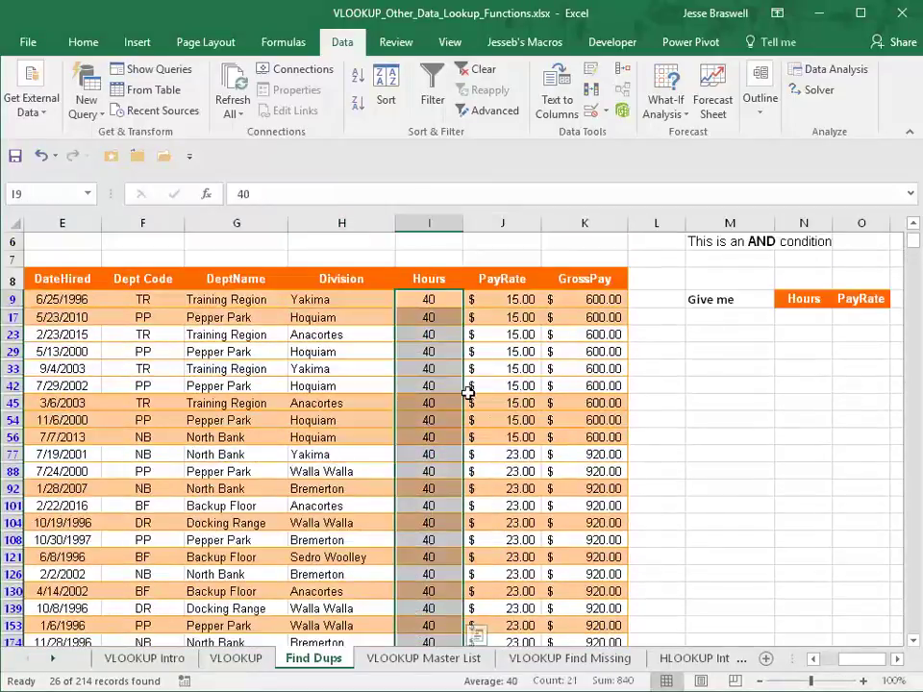
scroll(471, 404, down, 2)
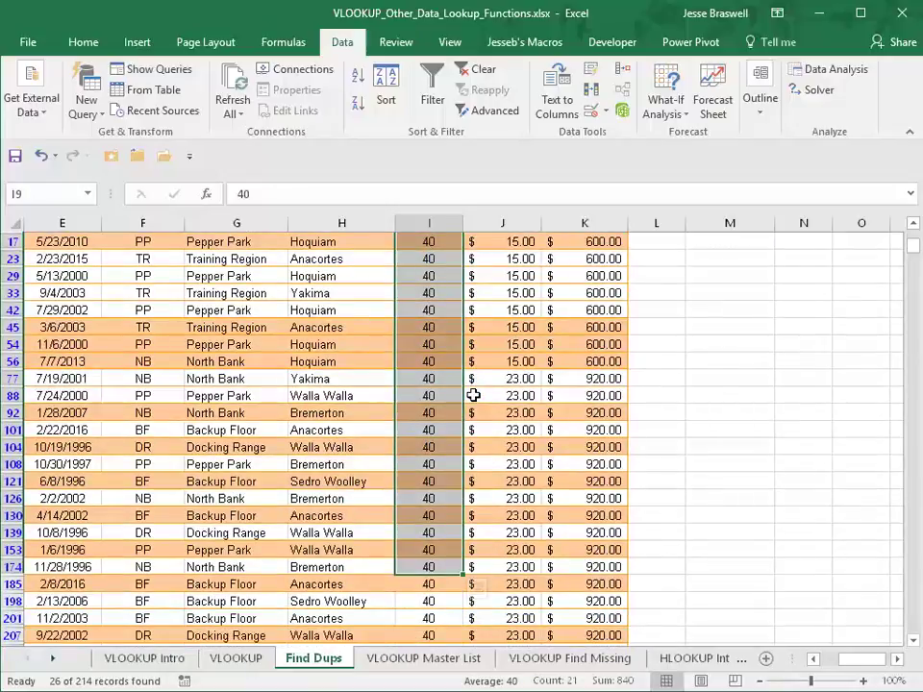
click(516, 325)
click(516, 308)
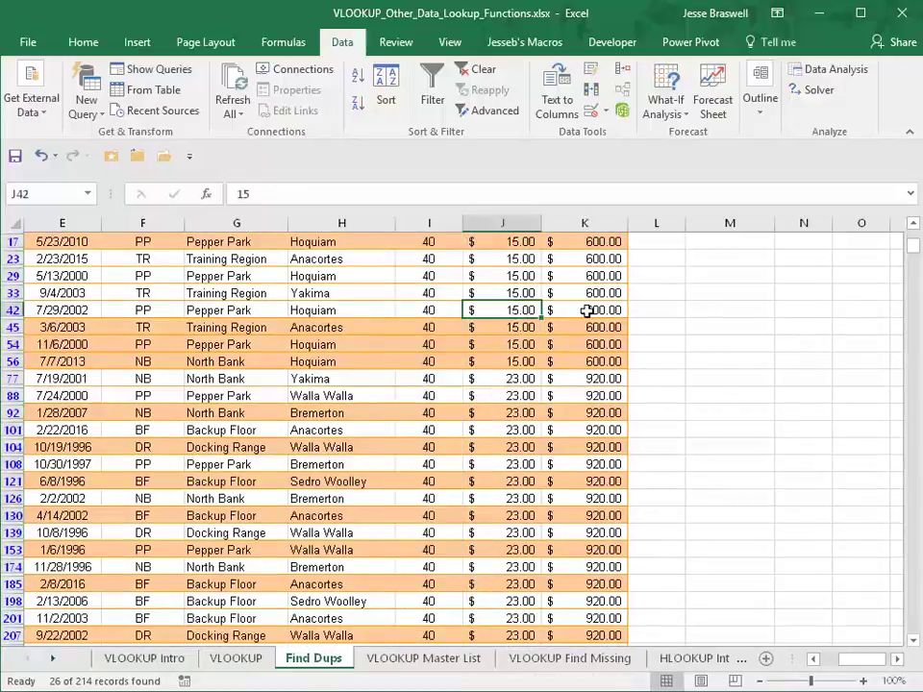
click(527, 393)
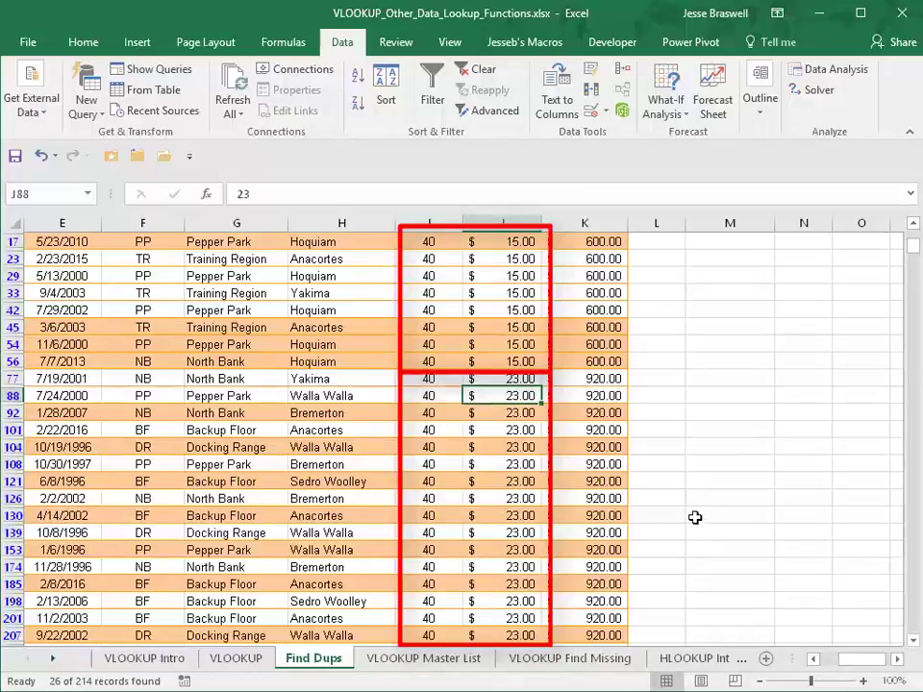